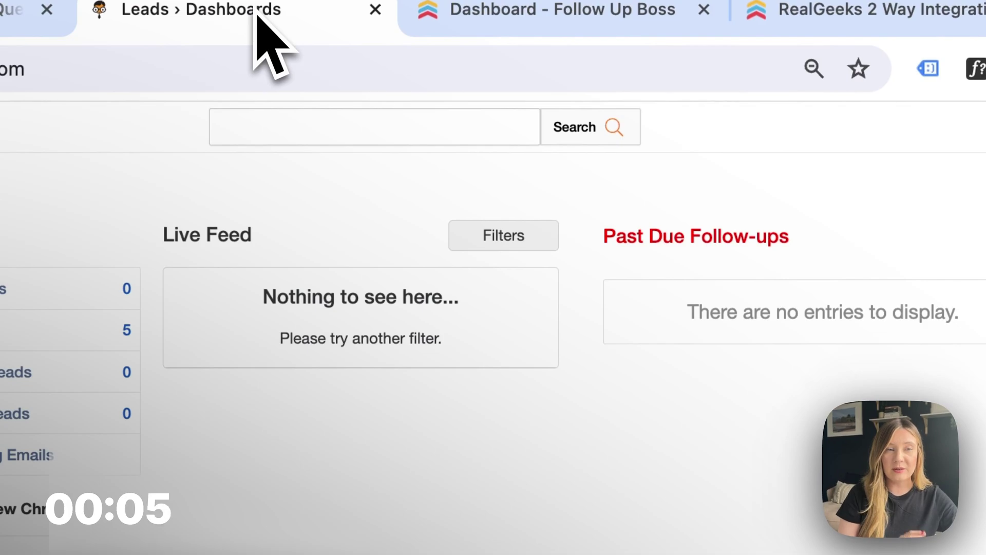
# Open the Real Geeks card under Admin > More > Integrations in Follow Up Boss.
pyautogui.click(524, 15)
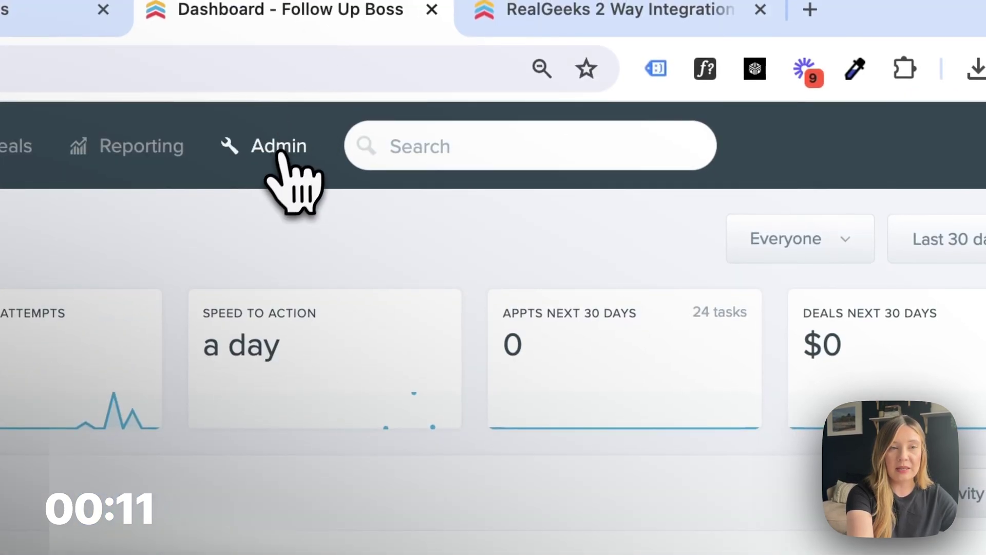
pyautogui.click(279, 146)
pyautogui.click(663, 100)
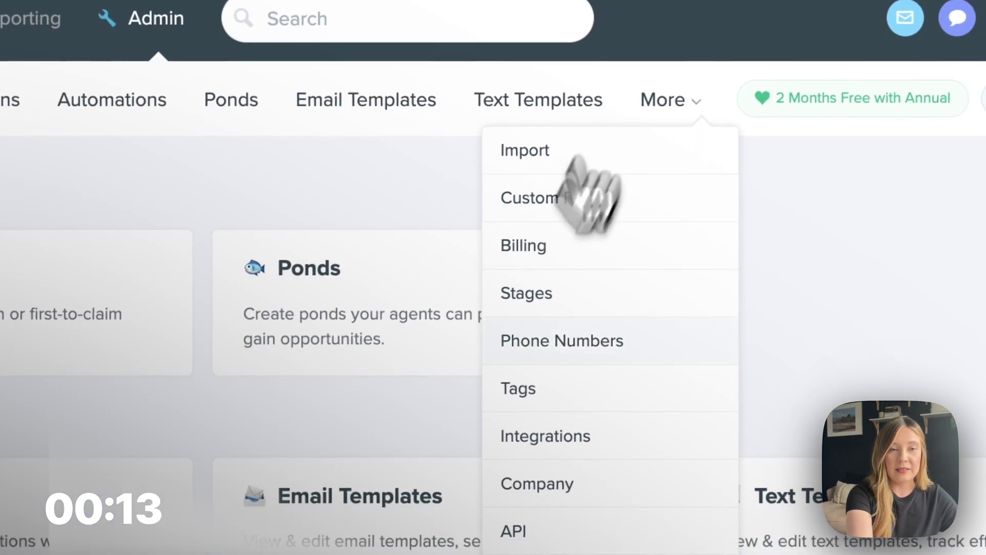
pyautogui.click(546, 436)
pyautogui.scroll(-5, 546, 447)
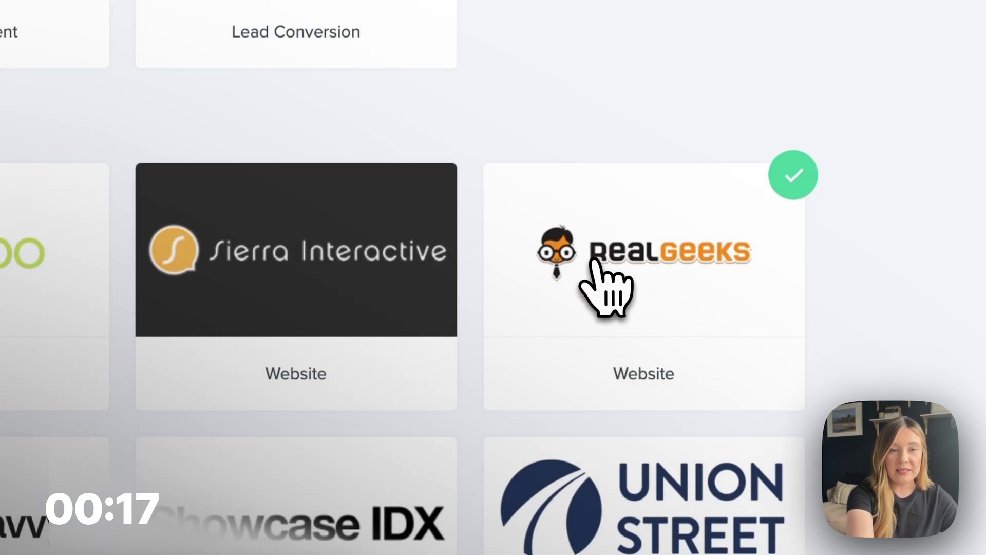
pyautogui.click(617, 266)
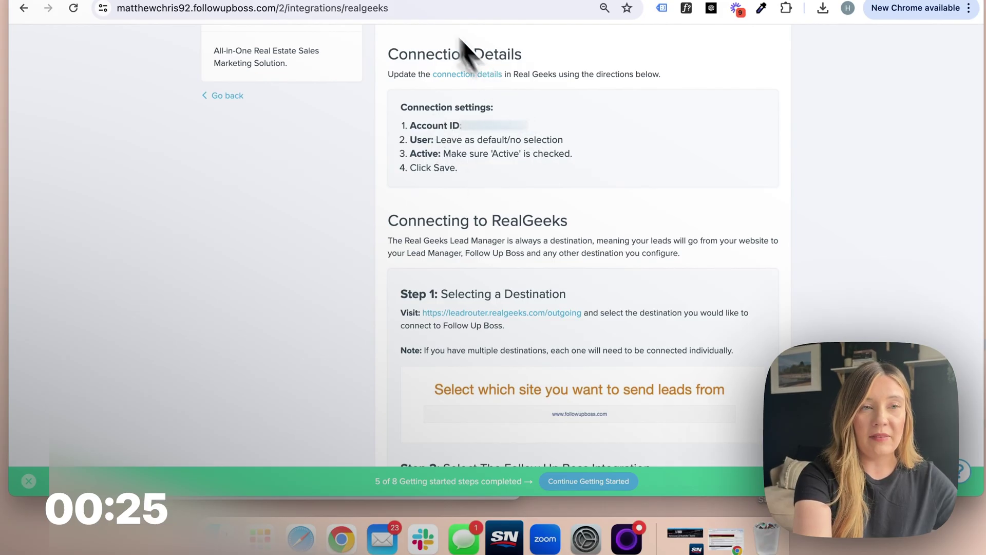
# Open the Integrations page under Settings in the Real Geeks dashboard.
pyautogui.click(397, 3)
pyautogui.click(84, 254)
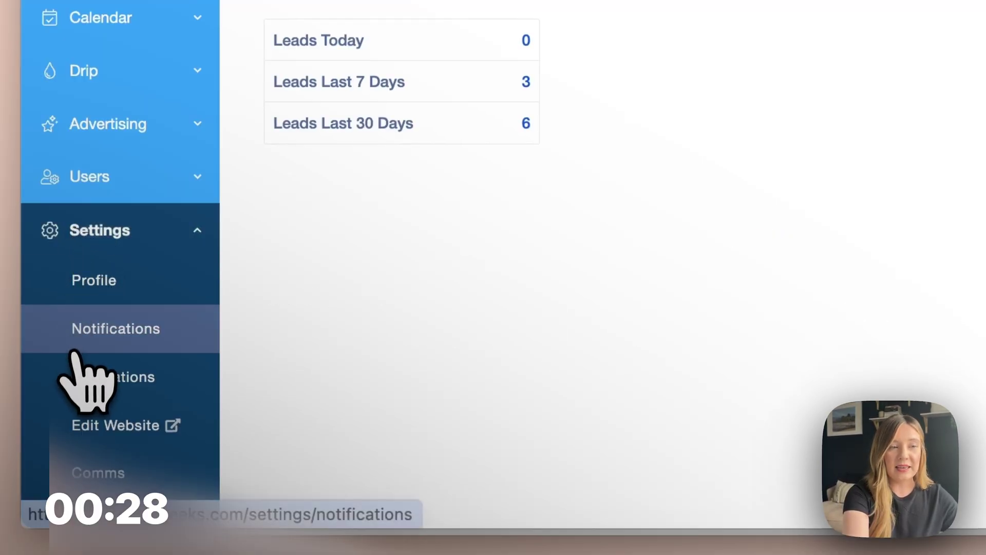
pyautogui.scroll(-3, 89, 370)
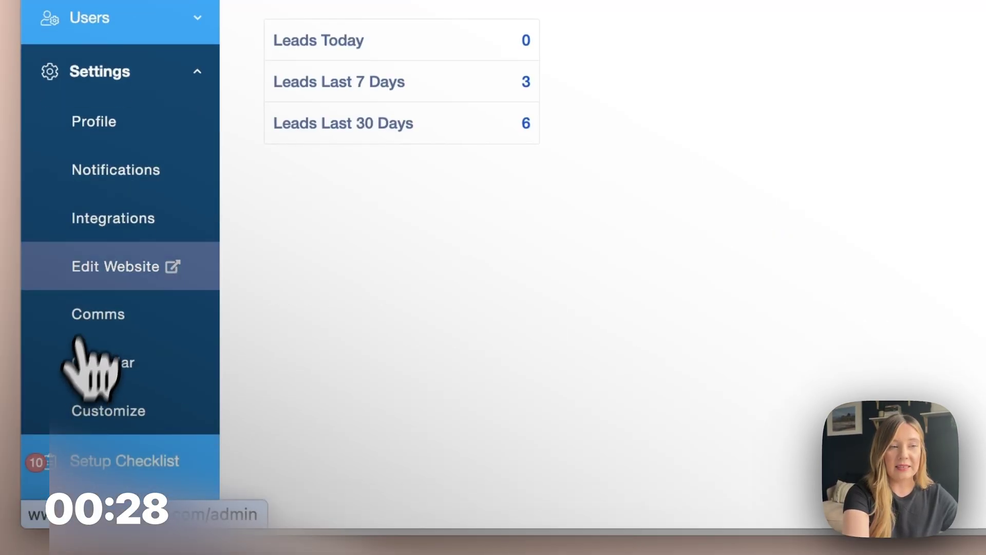
pyautogui.click(100, 231)
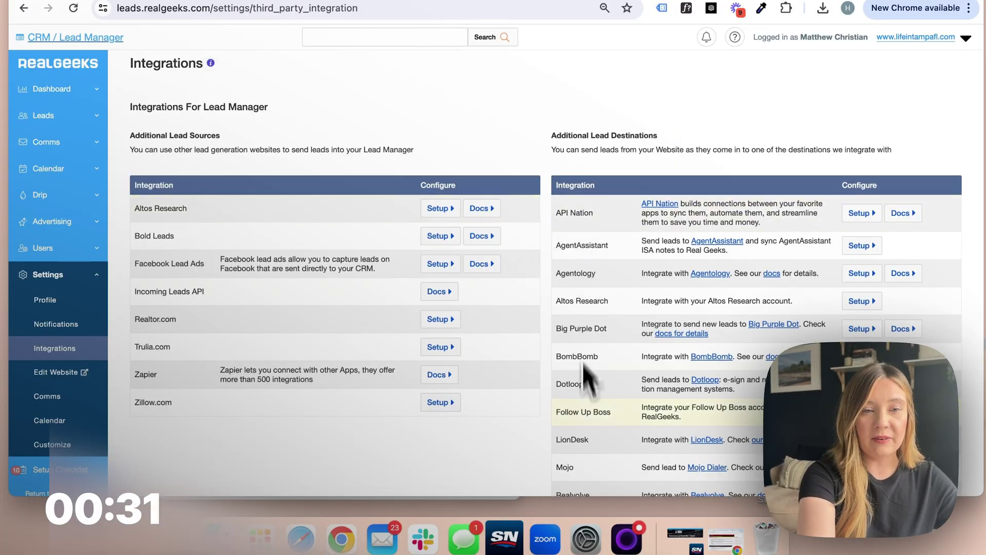
# Connect Follow Up Boss as a destination using its Account ID, and save.
pyautogui.click(862, 412)
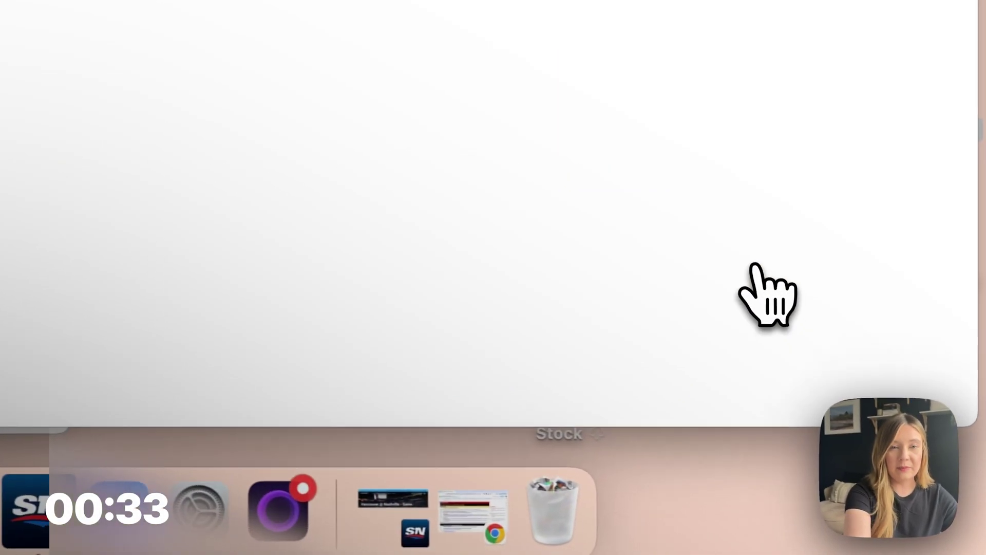
pyautogui.scroll(-3, 429, 197)
pyautogui.scroll(-3, 430, 185)
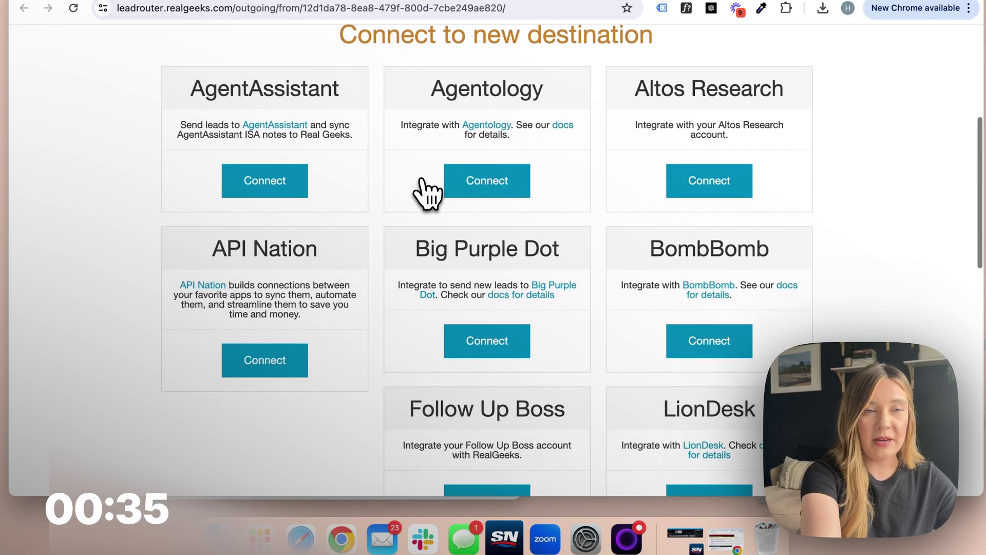
pyautogui.scroll(-3, 482, 413)
pyautogui.scroll(-2, 571, 409)
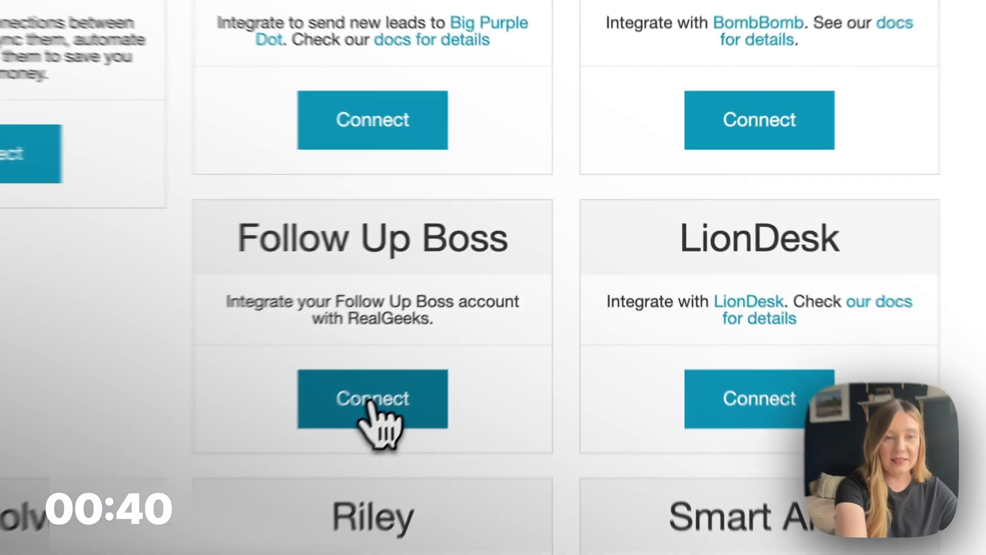
pyautogui.click(487, 311)
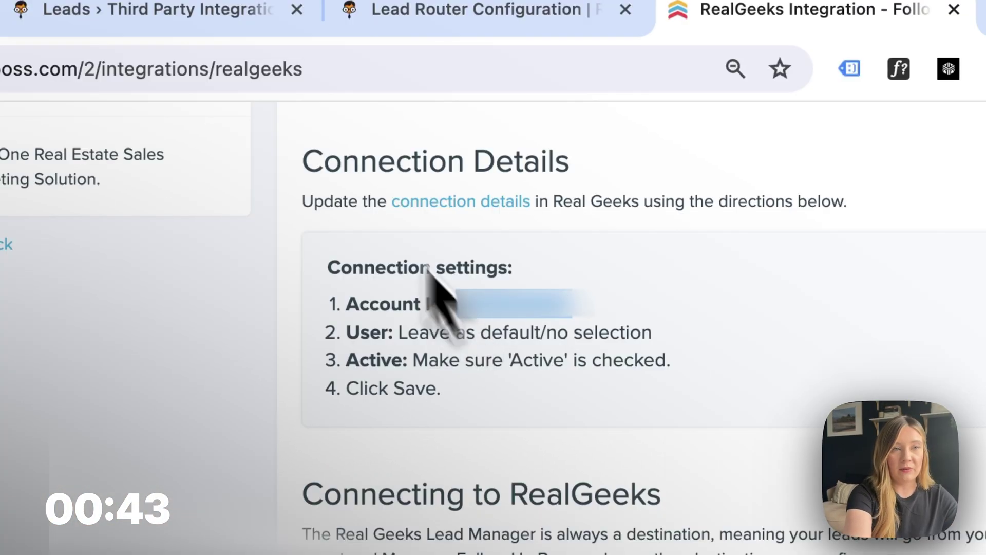
pyautogui.click(540, 218)
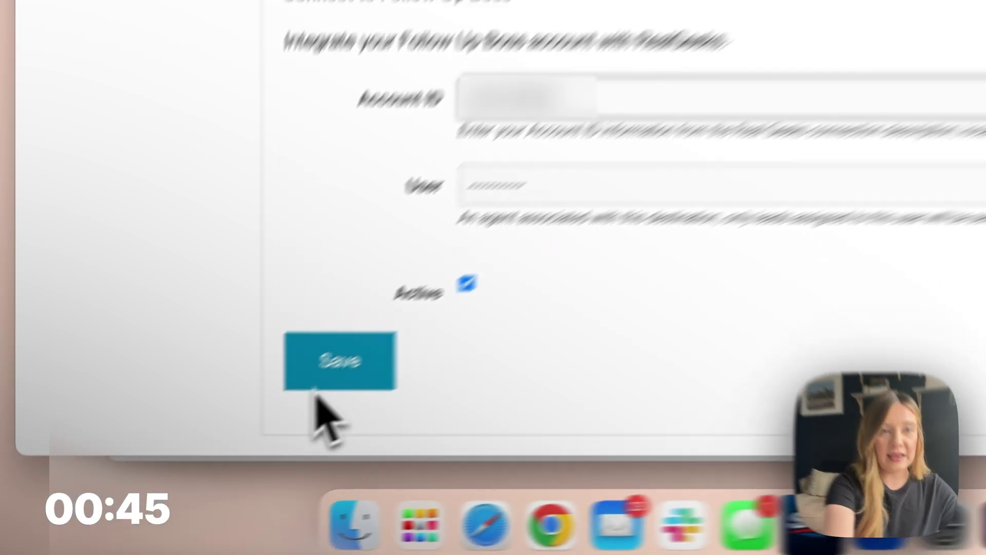
pyautogui.click(331, 370)
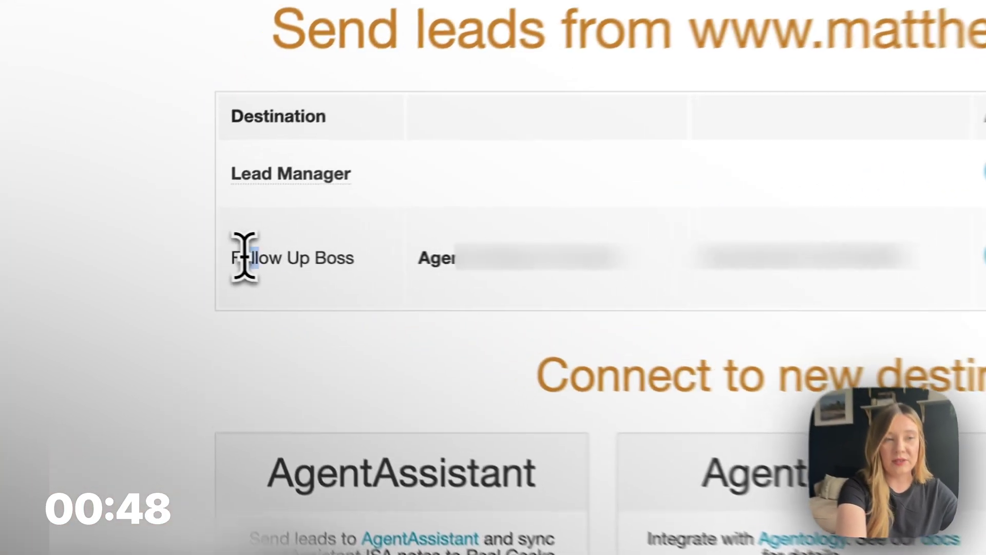
pyautogui.moveTo(170, 249); pyautogui.dragTo(279, 250)
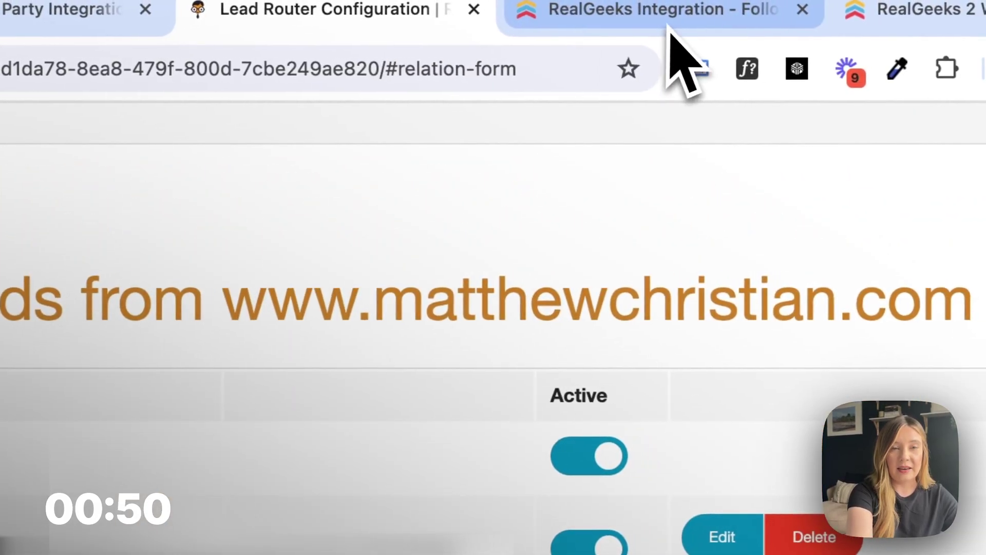
# Check the green connected status on Follow Up Boss's RealGeeks page, then open Manage Site.
pyautogui.click(671, 20)
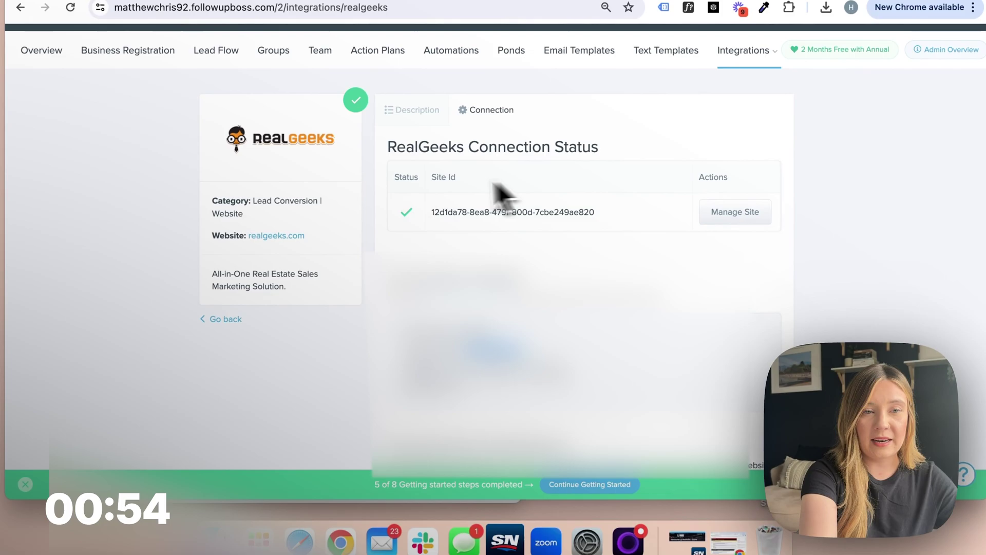
pyautogui.click(728, 211)
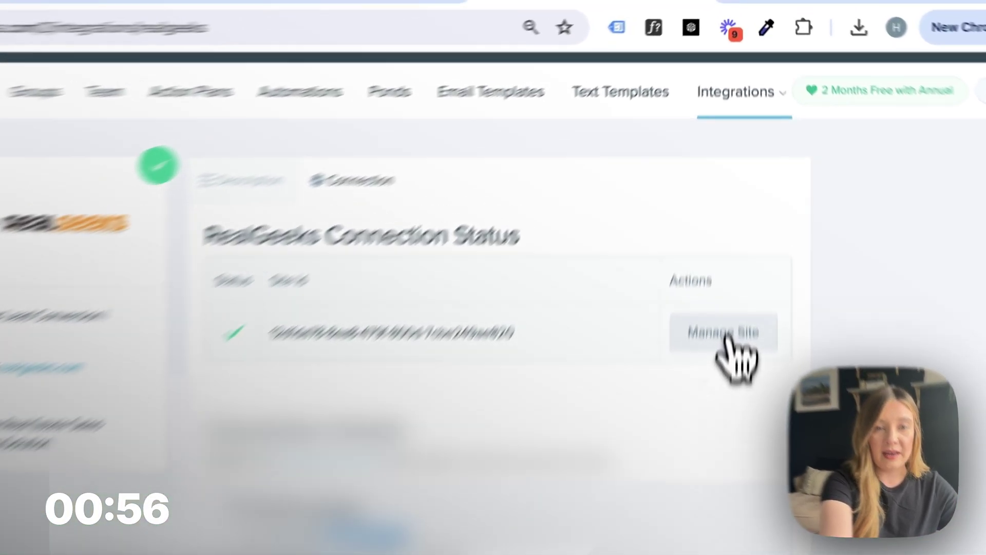